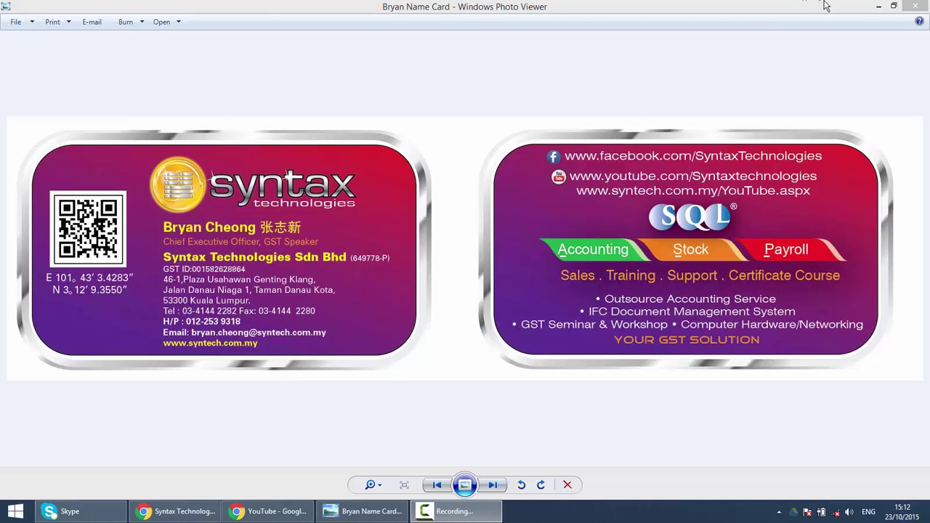
# Minimise the Windows Photo Viewer window with the business card image.
pyautogui.click(877, 11)
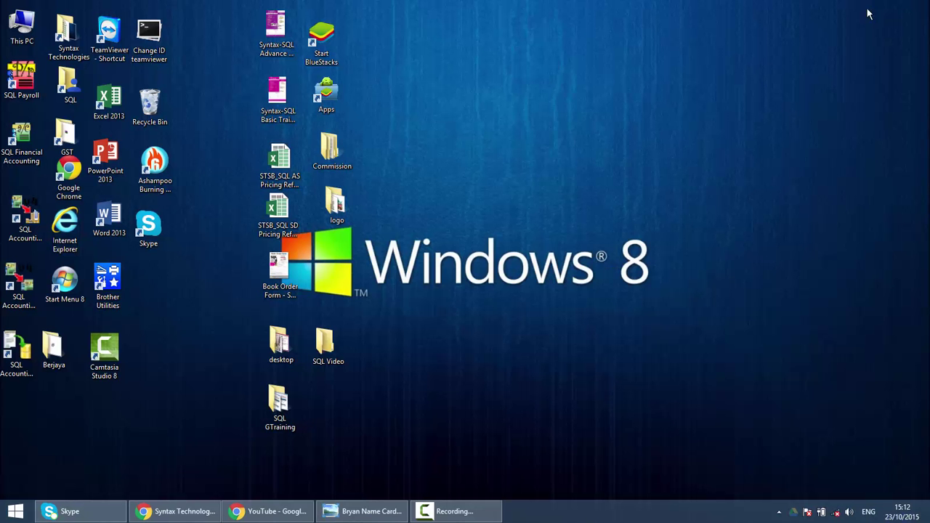
# Start SQL Financial Accounting and show the company database list with Testing Company.
pyautogui.doubleClick(24, 151)
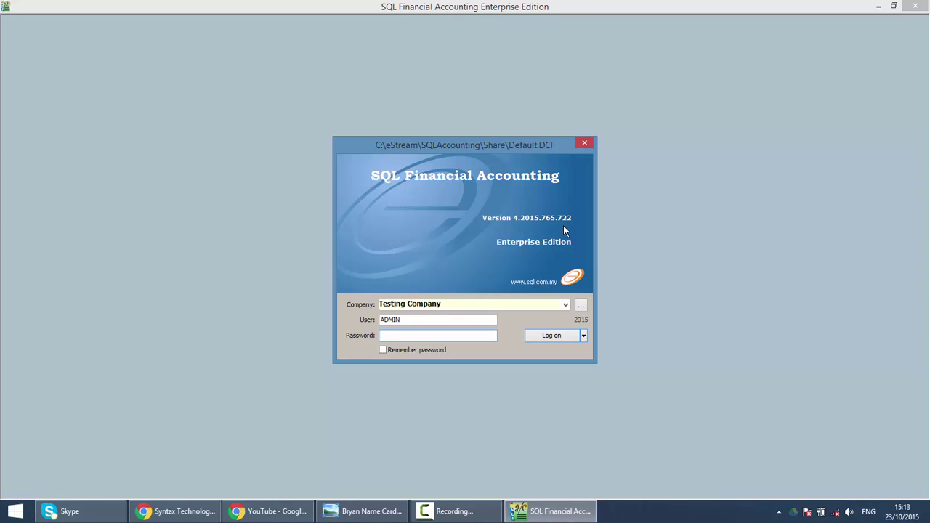
pyautogui.click(581, 308)
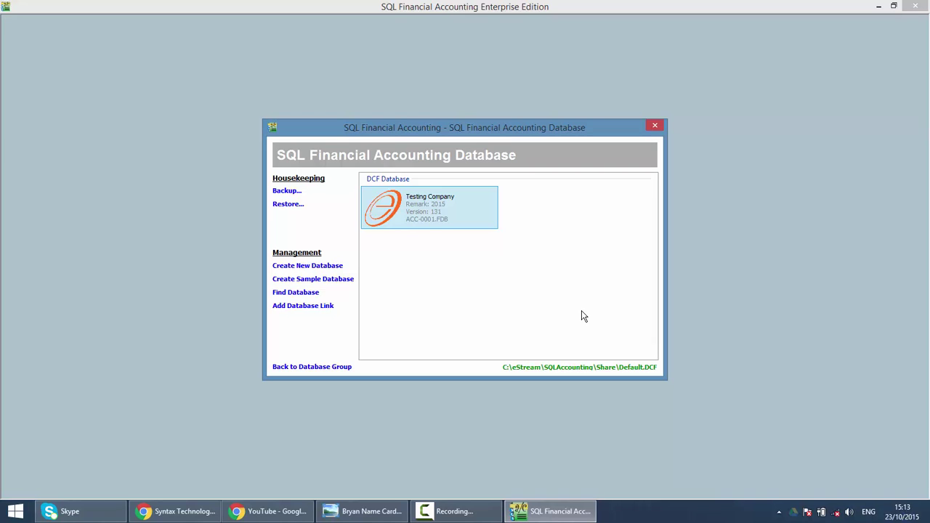
# Create a new company database named ABC SDN BHD with file name ABC.
pyautogui.click(289, 266)
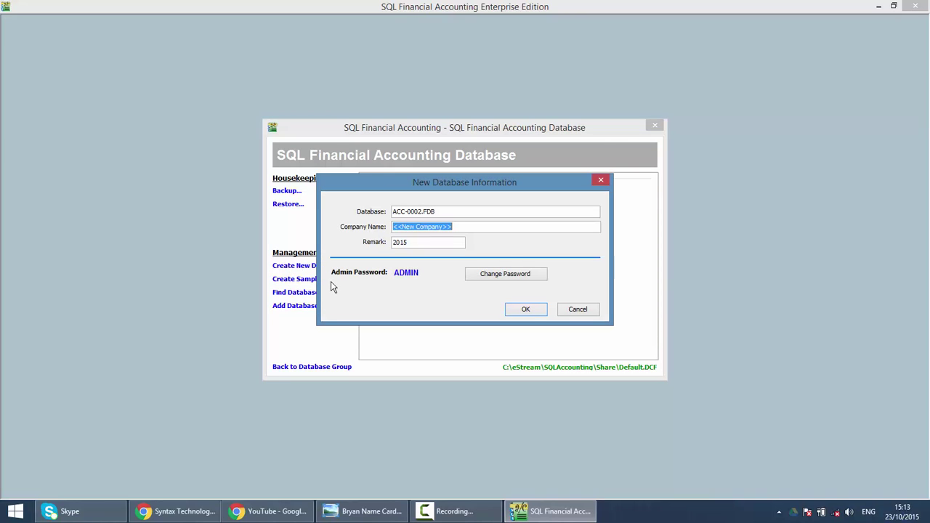
pyautogui.write('ABC SDN BHD')
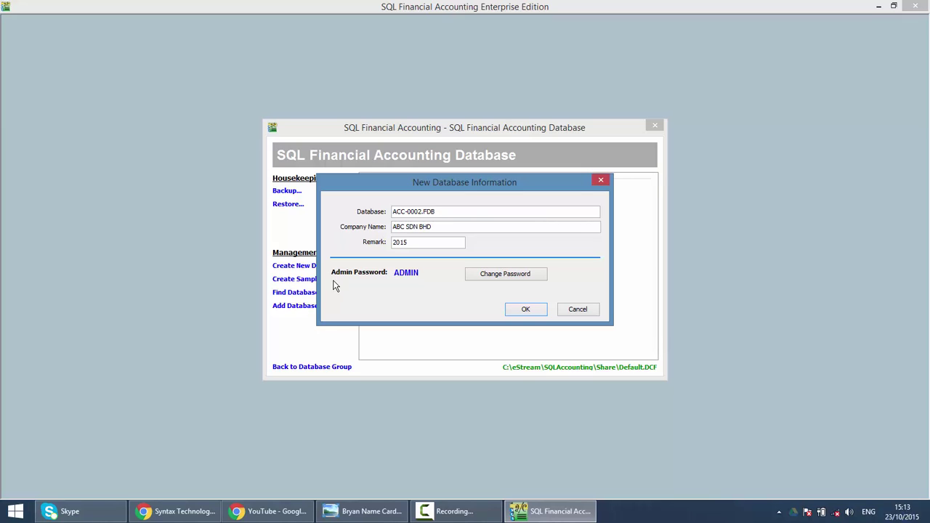
pyautogui.click(422, 213)
pyautogui.moveTo(422, 213); pyautogui.dragTo(325, 212)
pyautogui.write('ABC')
pyautogui.click(516, 309)
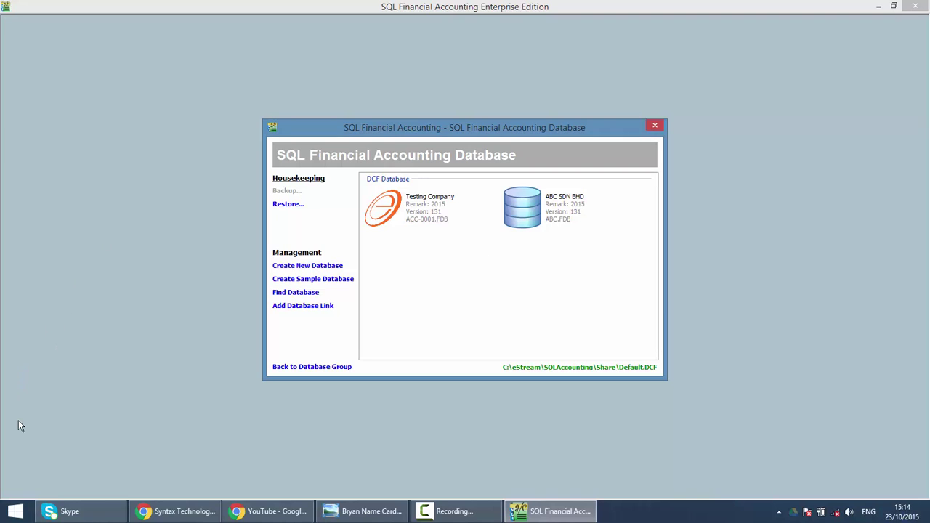
pyautogui.click(15, 511)
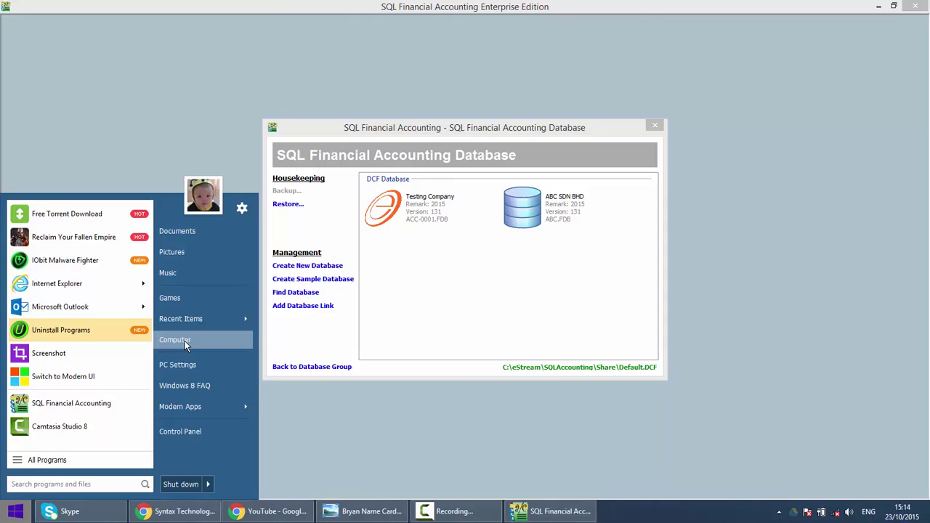
# Verify ABC.FDB exists in C:\eStream\SQLAccounting\DB, then close File Explorer.
pyautogui.click(174, 339)
pyautogui.doubleClick(150, 169)
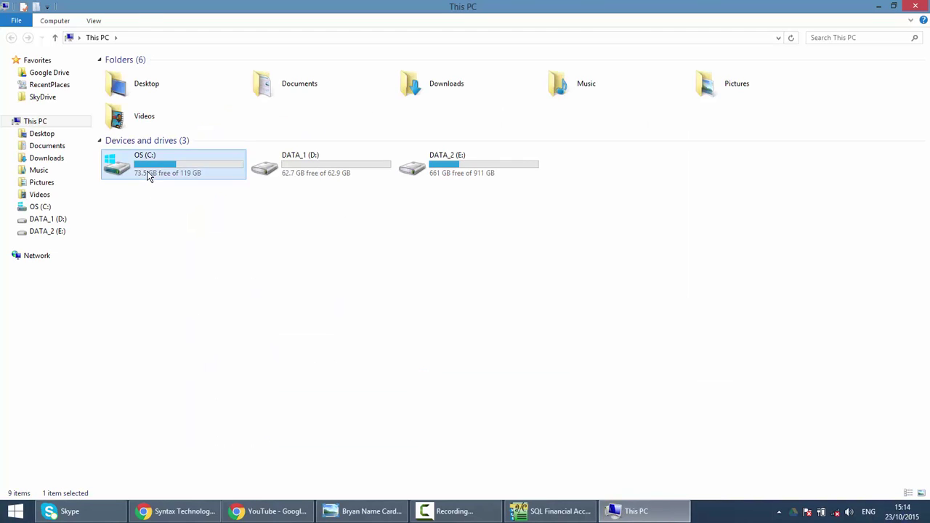
pyautogui.click(129, 112)
pyautogui.doubleClick(129, 112)
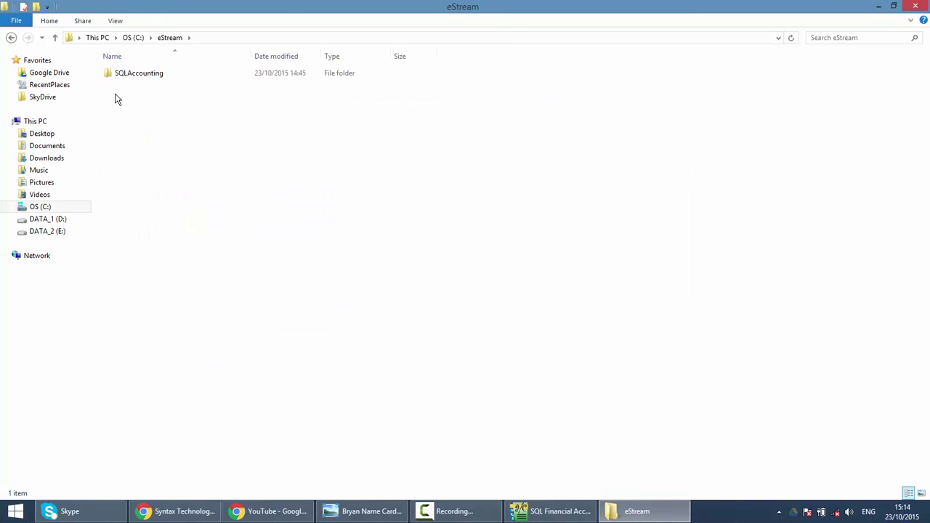
pyautogui.doubleClick(117, 77)
pyautogui.doubleClick(119, 85)
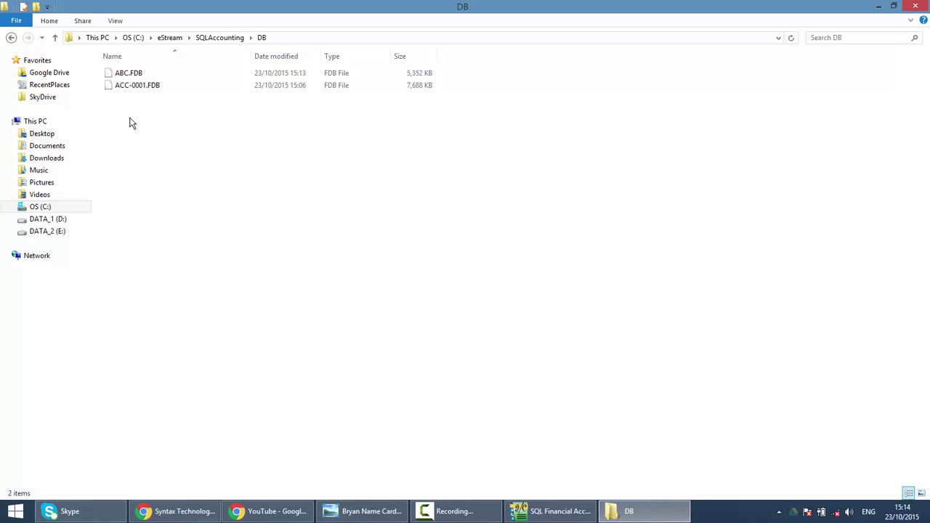
pyautogui.click(915, 5)
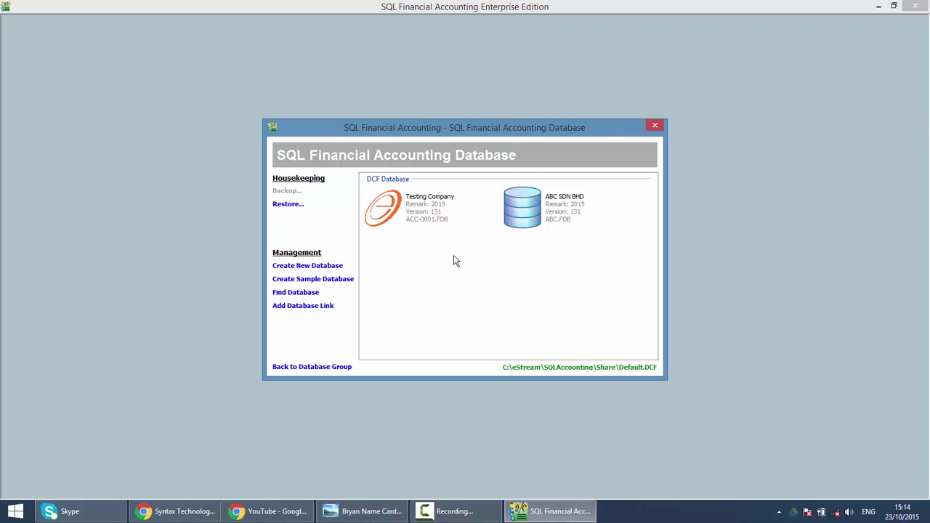
# Log into the ABC SDN BHD database with the admin account password.
pyautogui.doubleClick(538, 219)
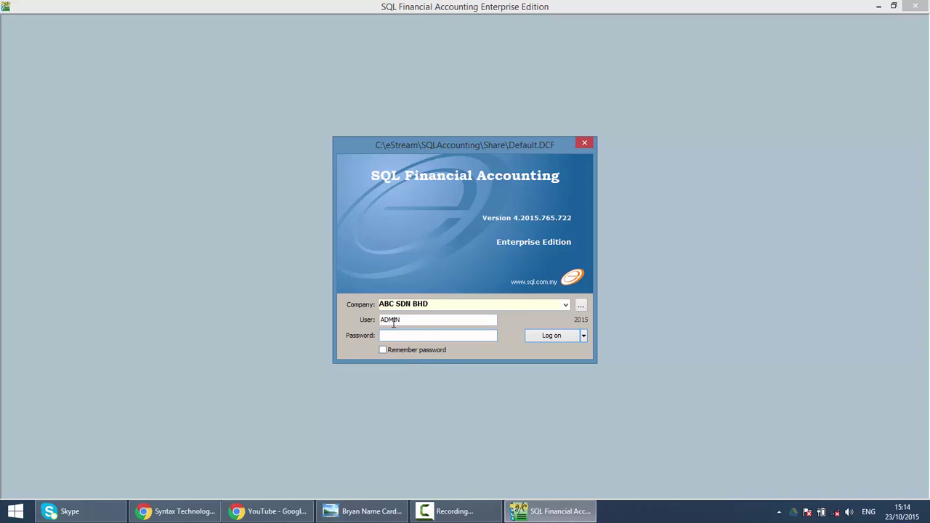
pyautogui.click(538, 339)
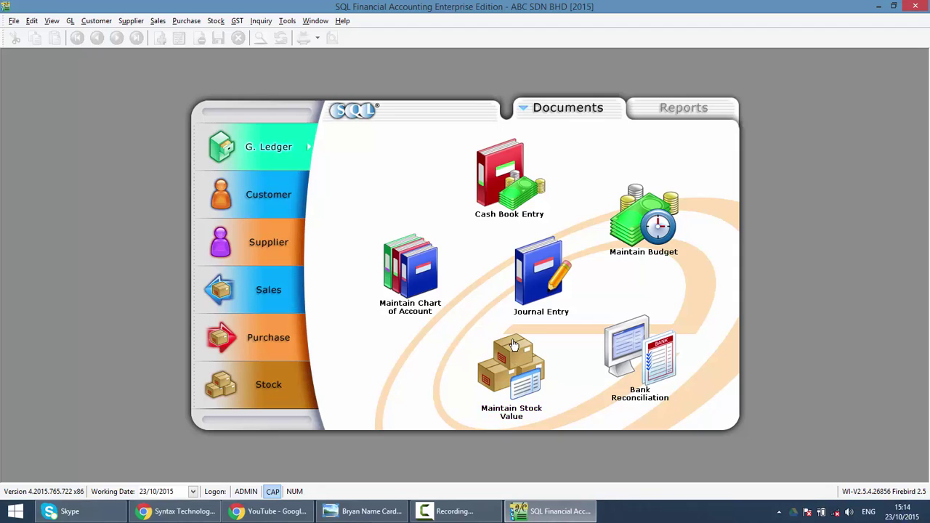
# View the General Ledger page of Tools > Options, showing start period 01/01/2015.
pyautogui.click(284, 22)
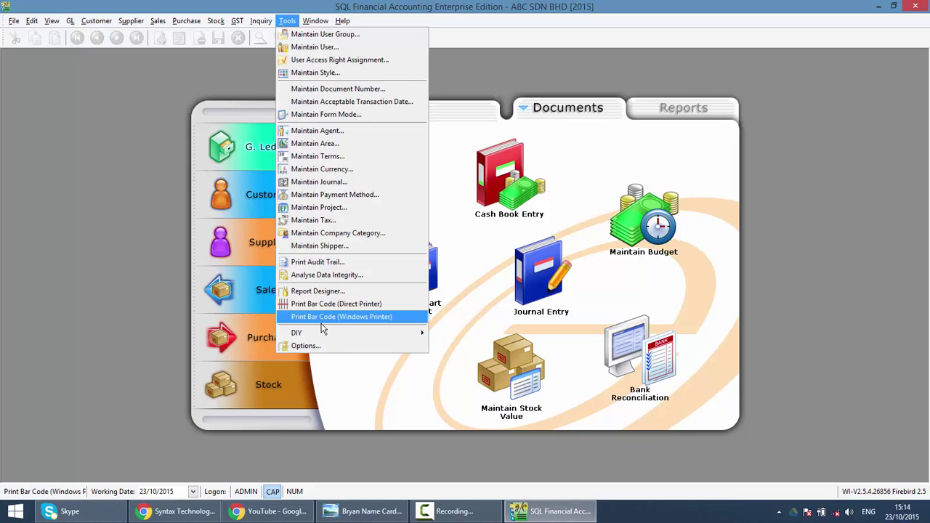
pyautogui.click(318, 346)
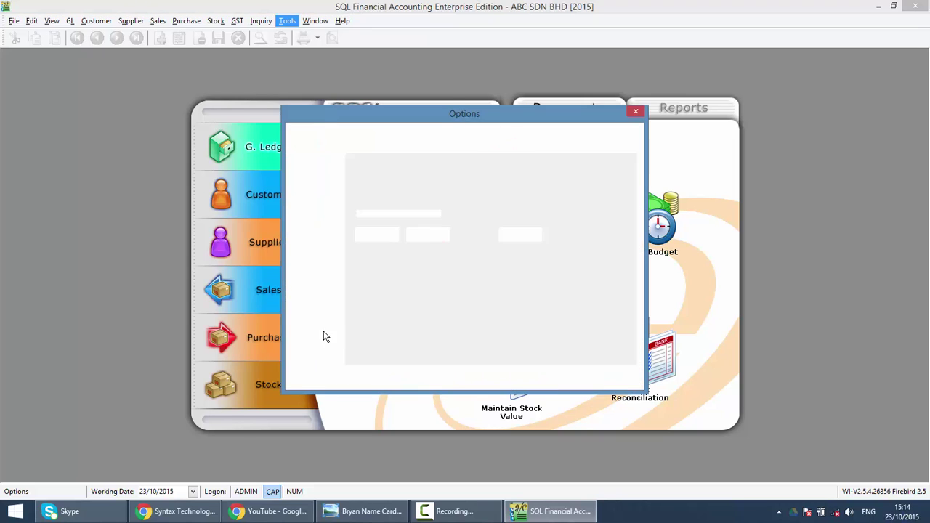
pyautogui.click(325, 280)
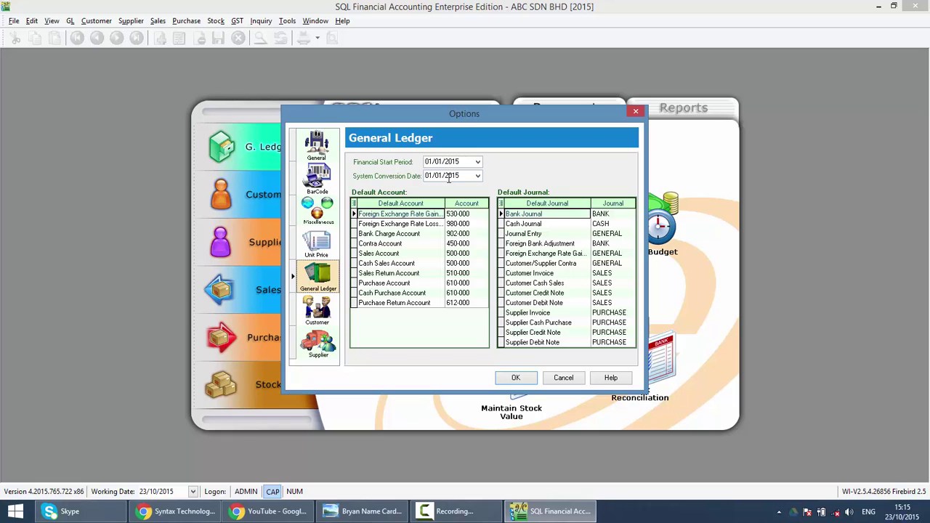
pyautogui.click(319, 274)
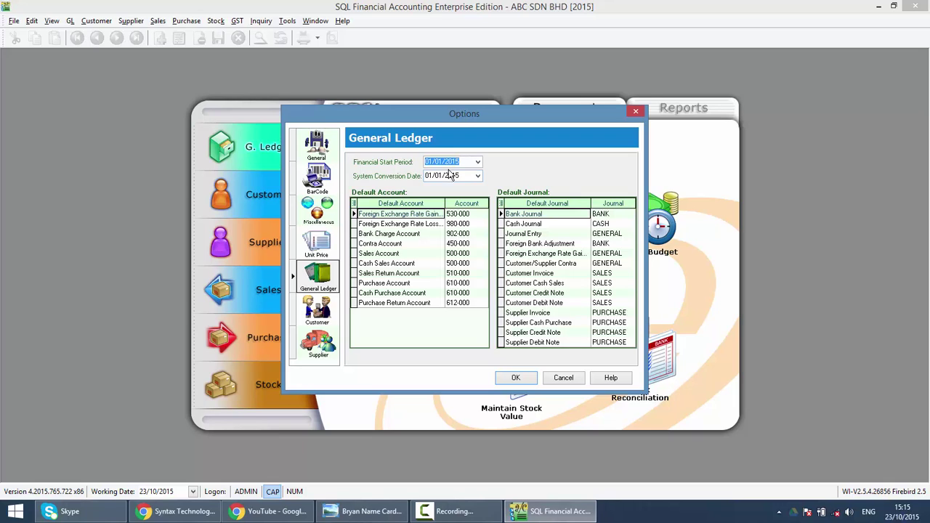
pyautogui.click(469, 161)
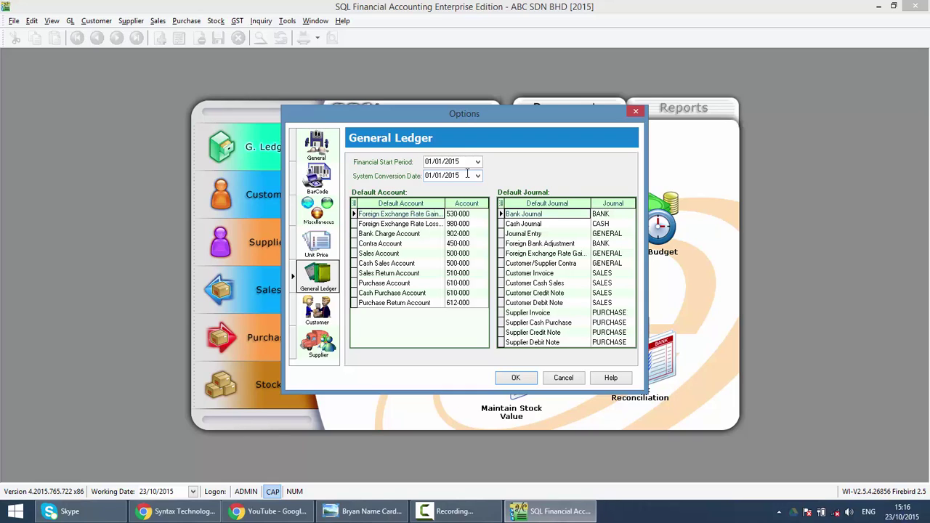
# Change the System Conversion Date back to 01/01/2015 and confirm the Options dialog.
pyautogui.write('10')
pyautogui.click(466, 175)
pyautogui.press('Left')
pyautogui.press('Left')
pyautogui.press('Left')
pyautogui.press('Left')
pyautogui.press('Left')
pyautogui.press('Left')
pyautogui.write('01')
pyautogui.click(518, 377)
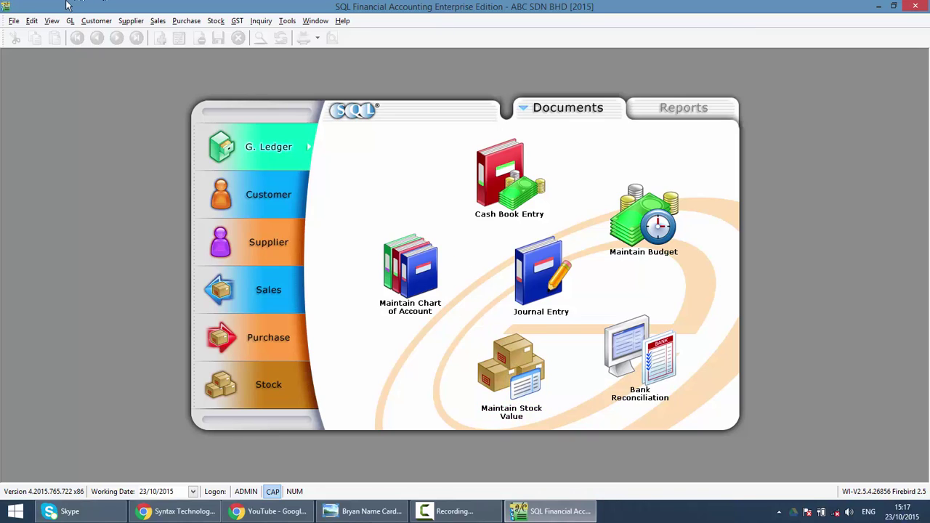
# Open the Company Profile and enter the Attention contact name and the billing street address.
pyautogui.click(13, 21)
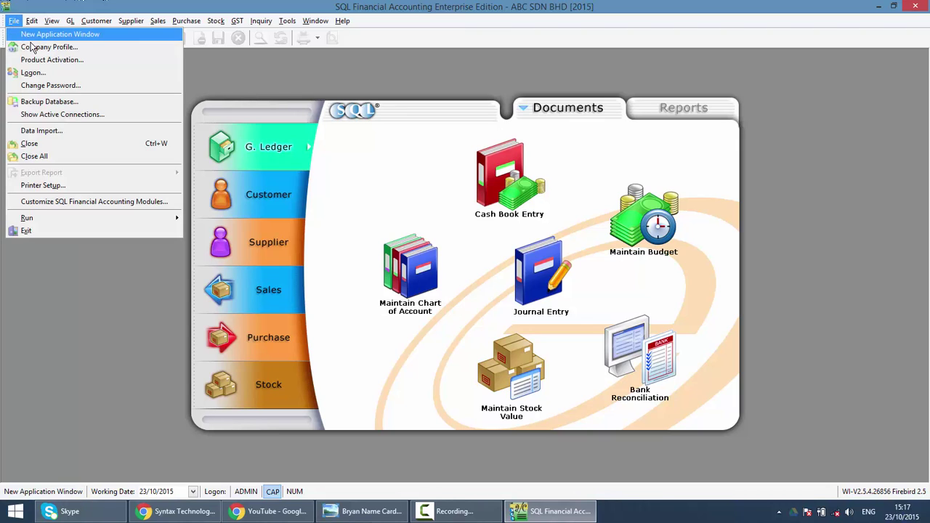
pyautogui.click(33, 46)
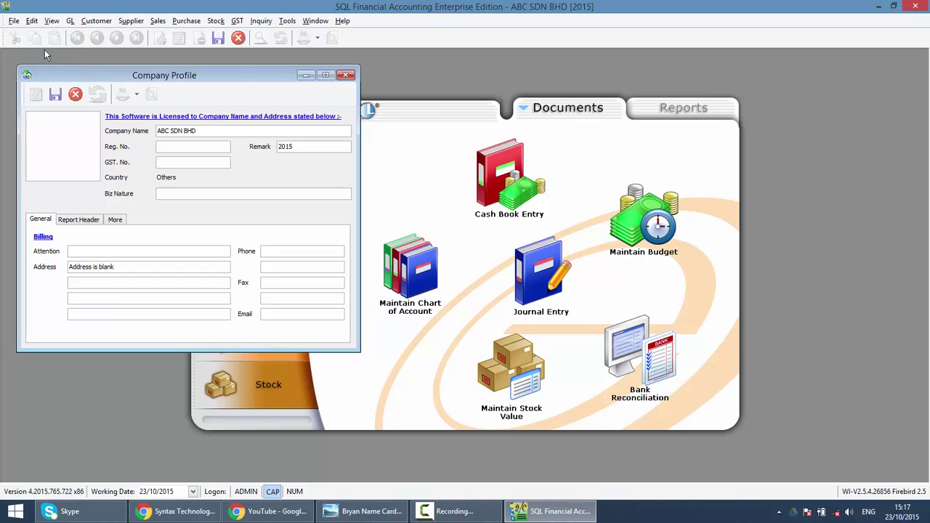
pyautogui.click(125, 250)
pyautogui.write('BRYAN')
pyautogui.press('Tab')
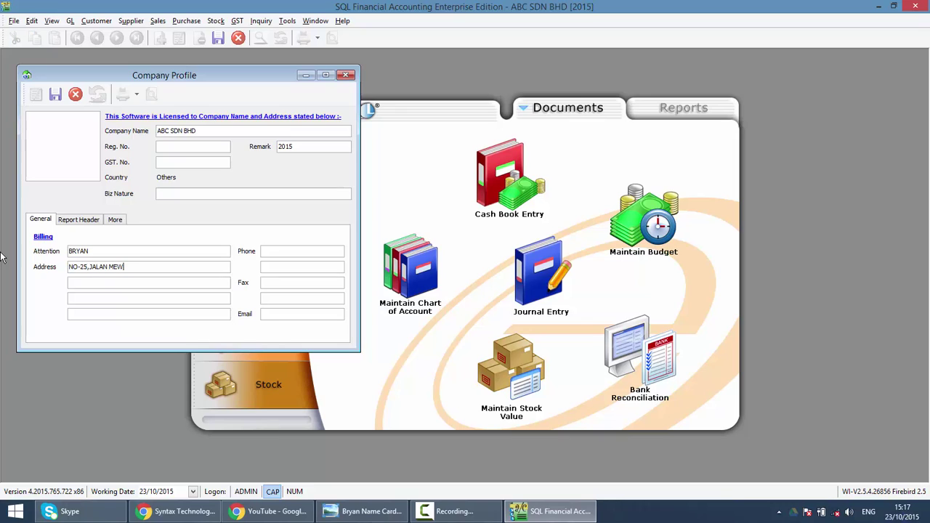
pyautogui.click(159, 270)
# Enter 'PENANG ADDRESS' as the report header text, then save and close the Company Profile.
pyautogui.click(80, 223)
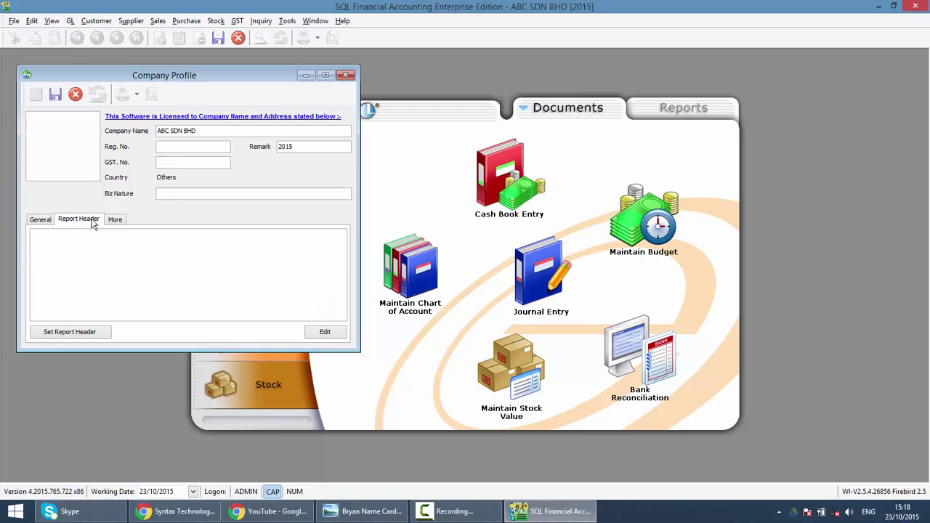
pyautogui.write('PENANG ADDRESS')
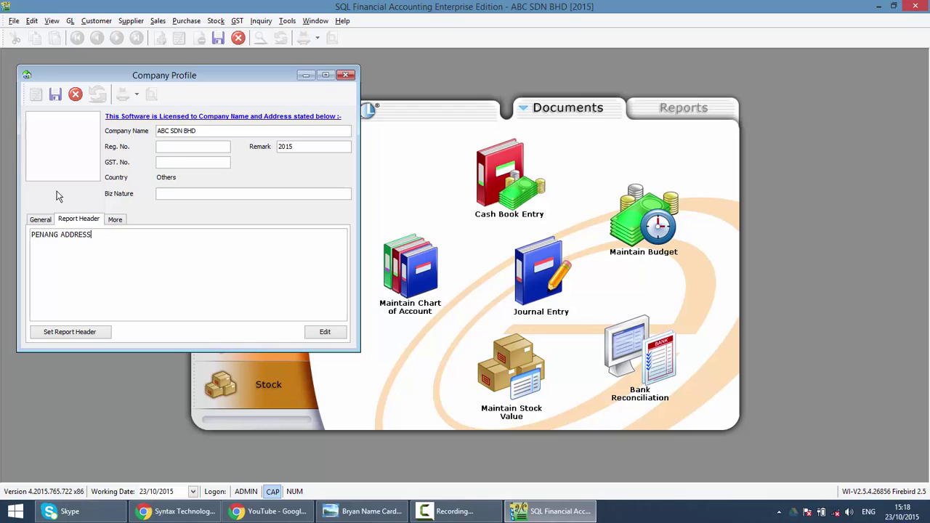
pyautogui.click(40, 219)
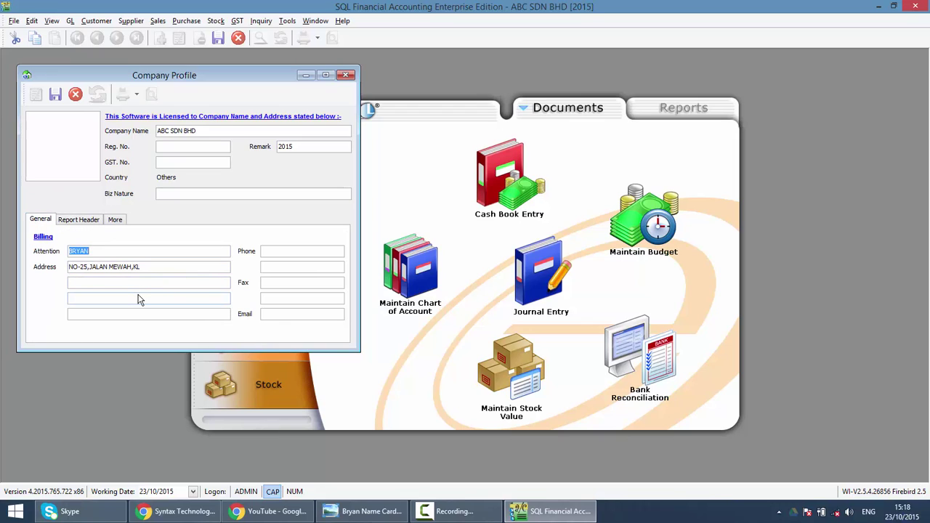
pyautogui.click(82, 221)
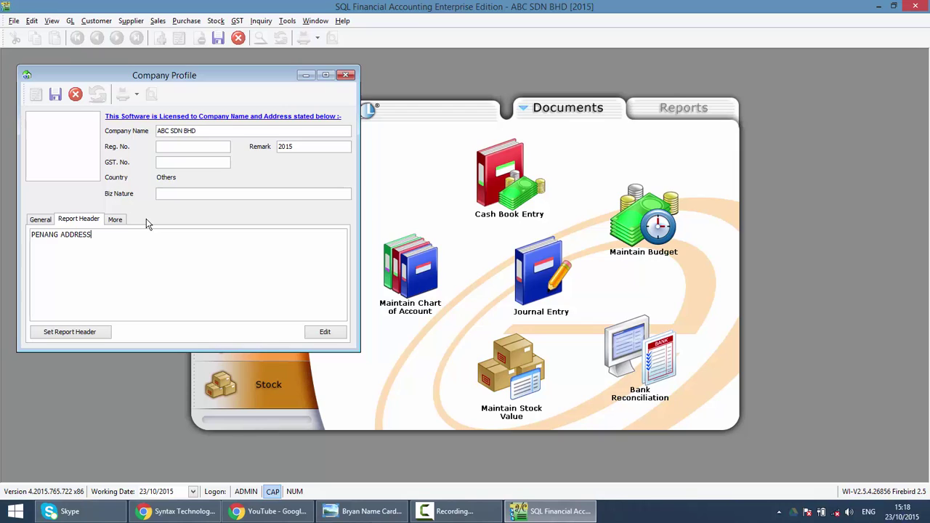
pyautogui.click(57, 96)
pyautogui.click(347, 75)
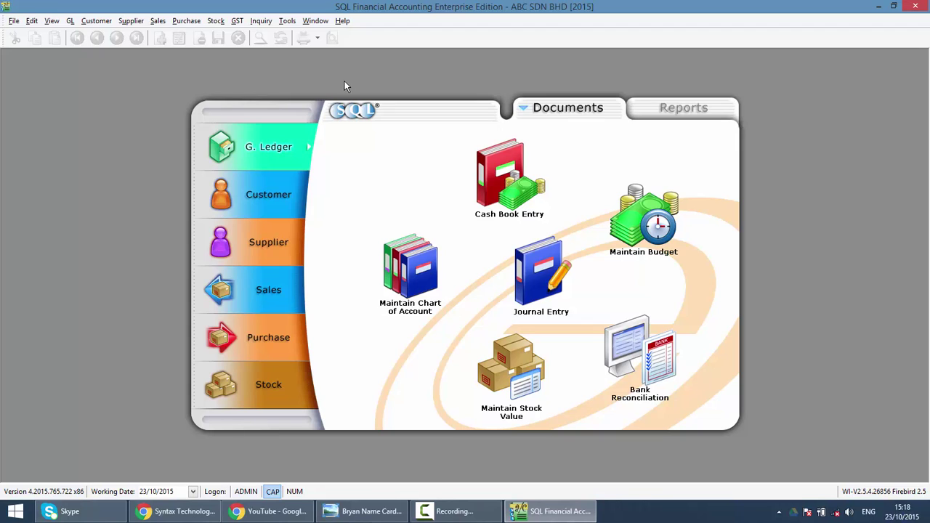
# Preview the ABC SDN BHD Request For Activation Code in a maximised Report Builder window.
pyautogui.click(14, 21)
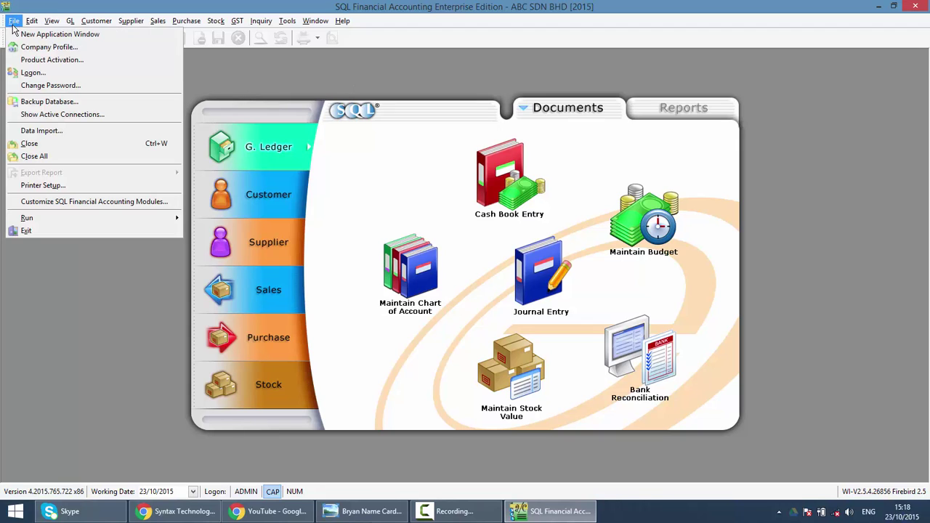
pyautogui.click(18, 62)
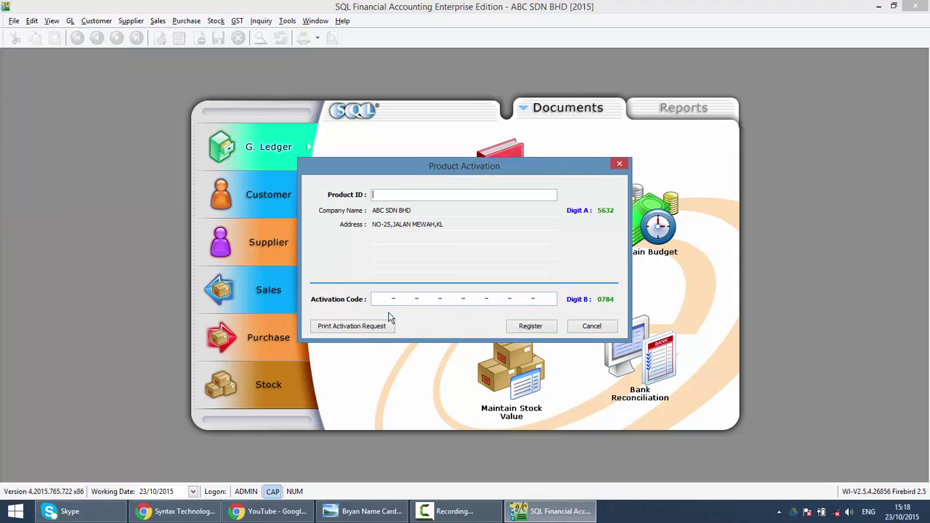
pyautogui.click(331, 327)
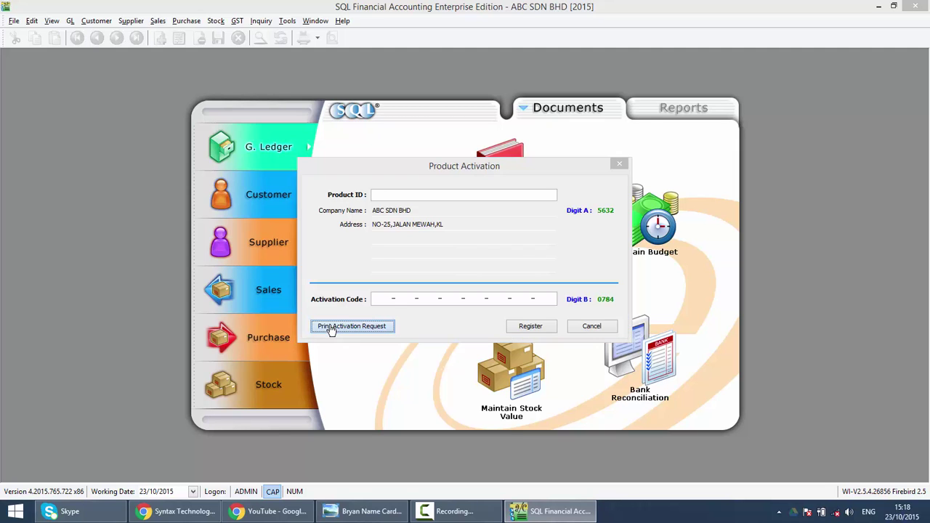
pyautogui.doubleClick(346, 125)
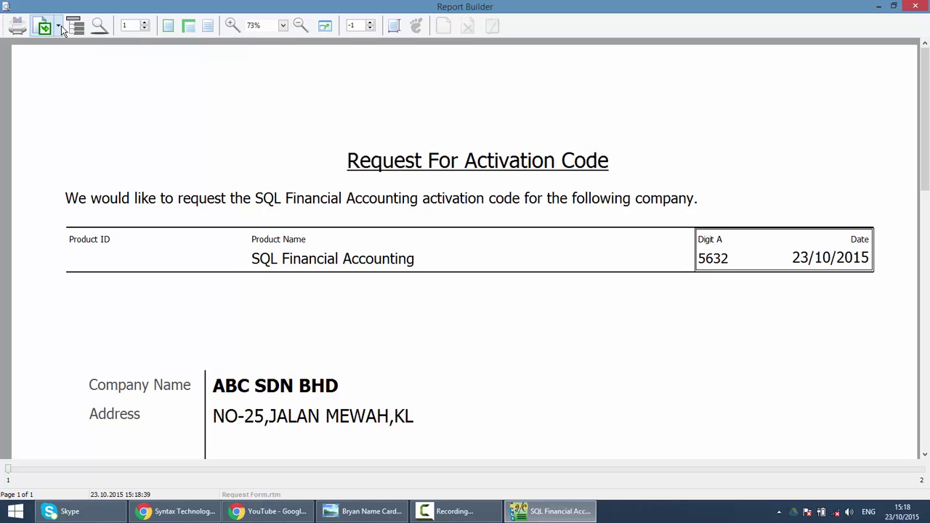
# Export the request as PDF 'ABC Request Form' to the Desktop, then close the preview and Product Activation.
pyautogui.click(61, 25)
pyautogui.click(55, 44)
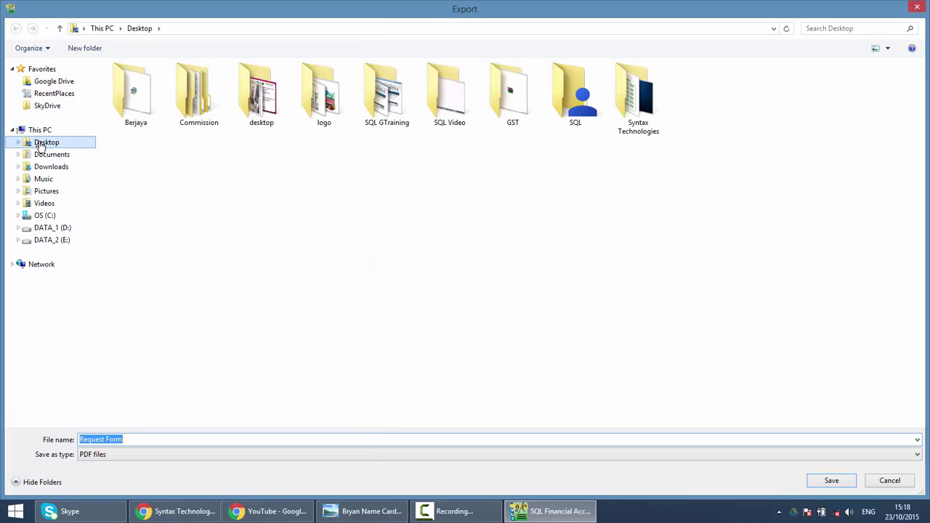
pyautogui.click(38, 144)
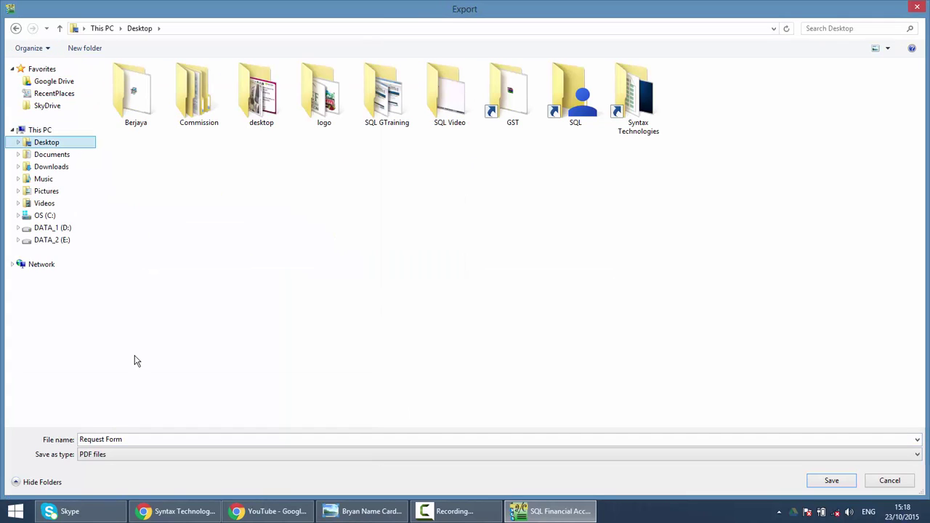
pyautogui.click(80, 440)
pyautogui.click(80, 440)
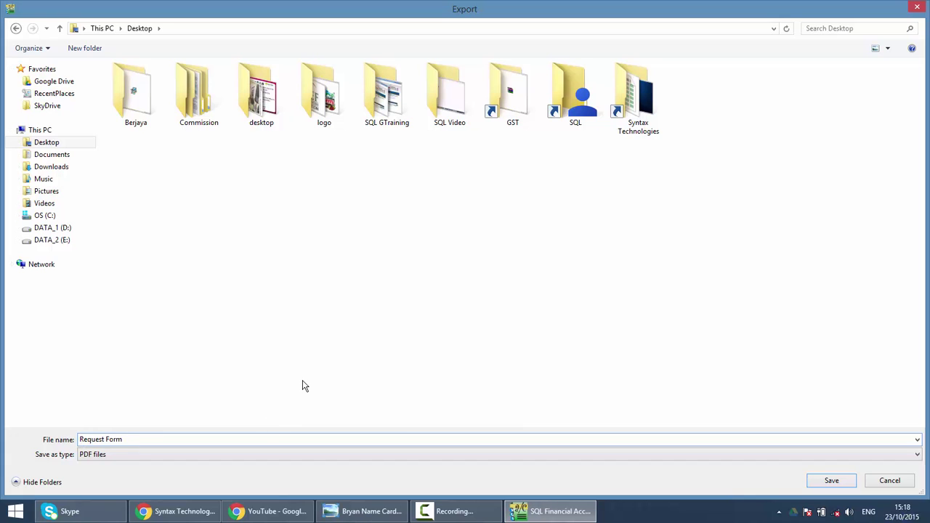
pyautogui.write('ABC')
pyautogui.click(848, 482)
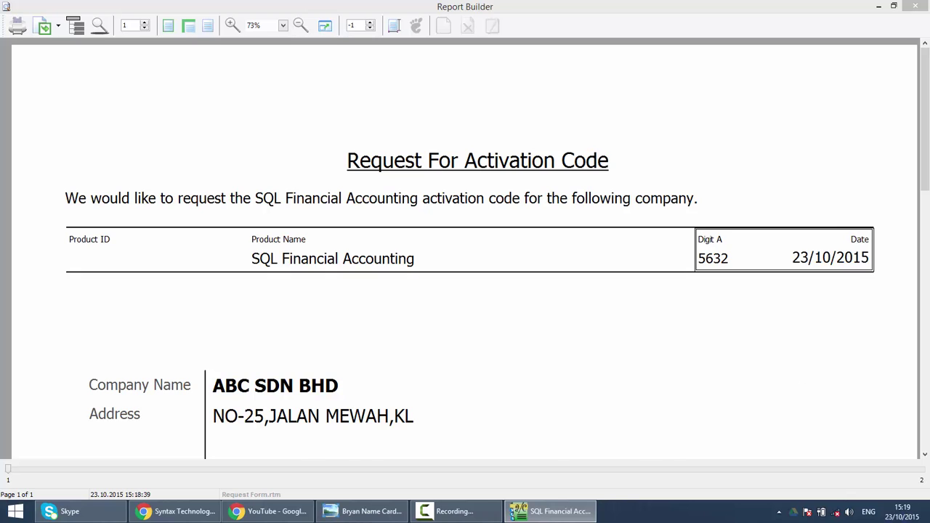
pyautogui.click(915, 6)
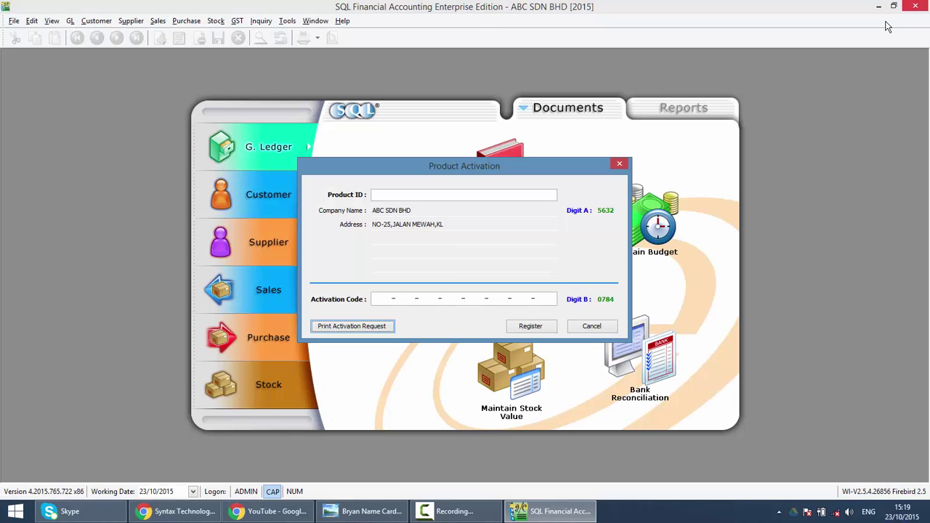
pyautogui.click(619, 164)
# Move the ABC Request Form PDF icon to the top middle of the desktop, then return to the accounting program.
pyautogui.click(879, 6)
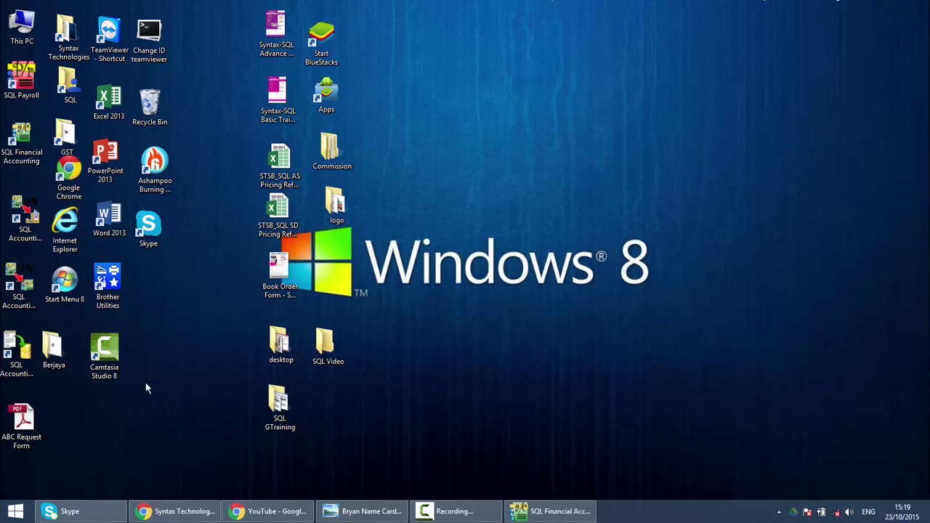
pyautogui.moveTo(21, 425); pyautogui.dragTo(111, 420)
pyautogui.moveTo(250, 433); pyautogui.dragTo(414, 182)
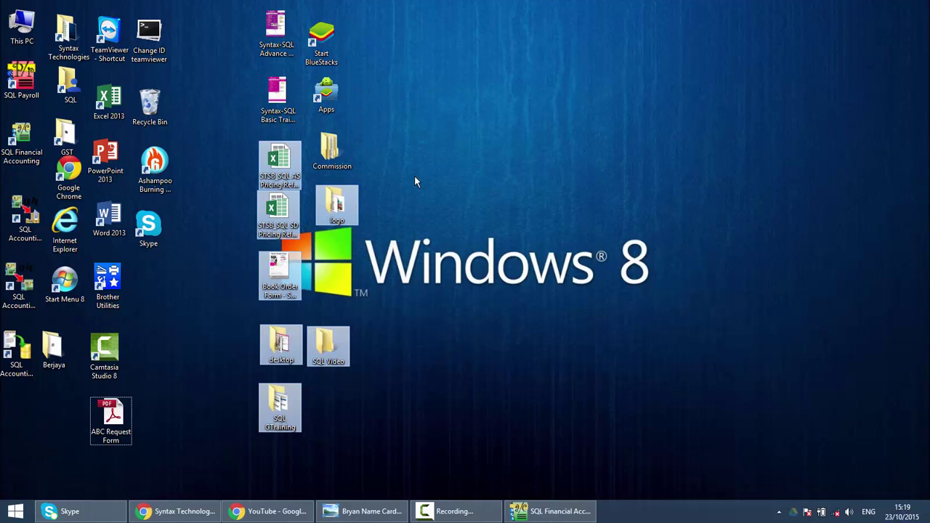
pyautogui.moveTo(116, 418); pyautogui.dragTo(449, 145)
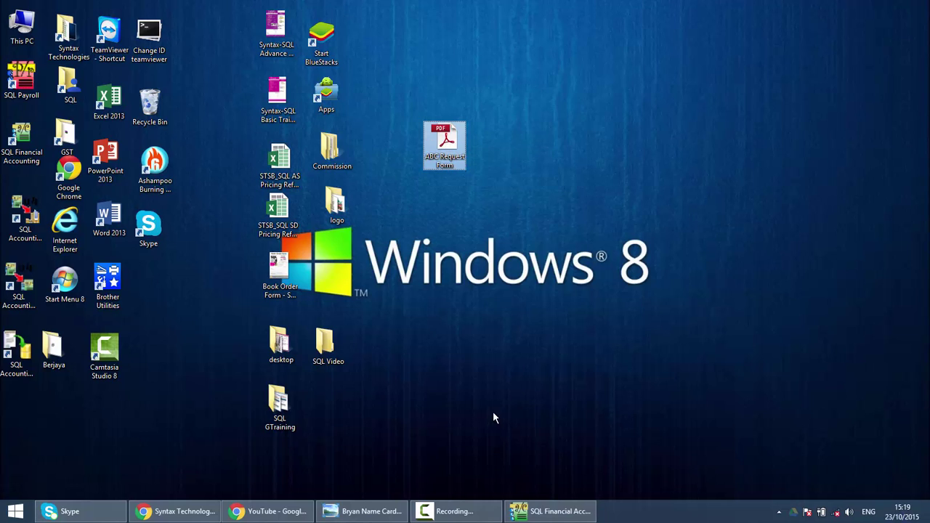
pyautogui.click(550, 511)
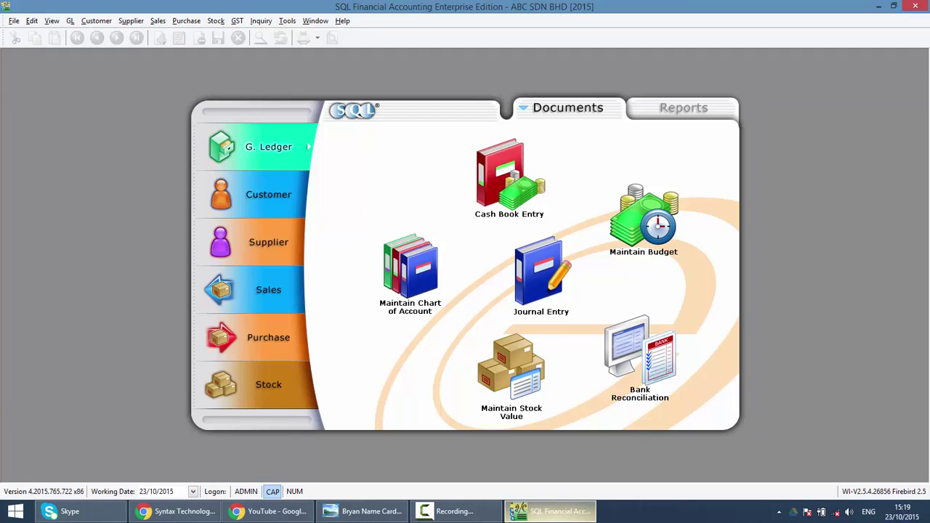
pyautogui.click(9, 21)
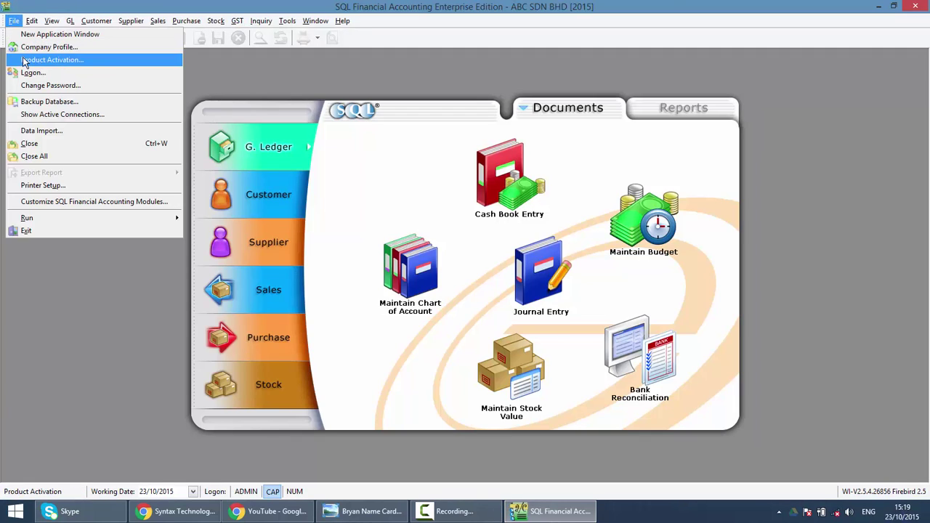
pyautogui.click(23, 62)
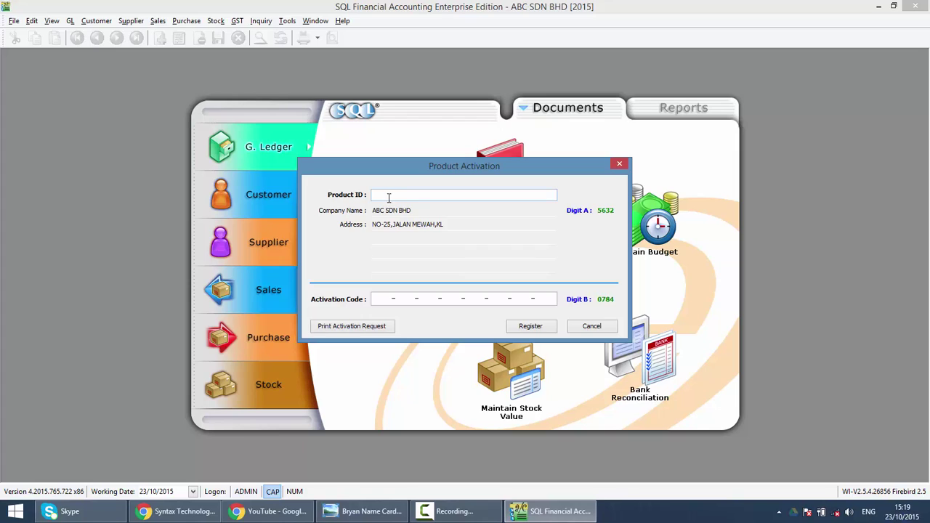
pyautogui.click(384, 299)
pyautogui.click(582, 326)
pyautogui.click(14, 21)
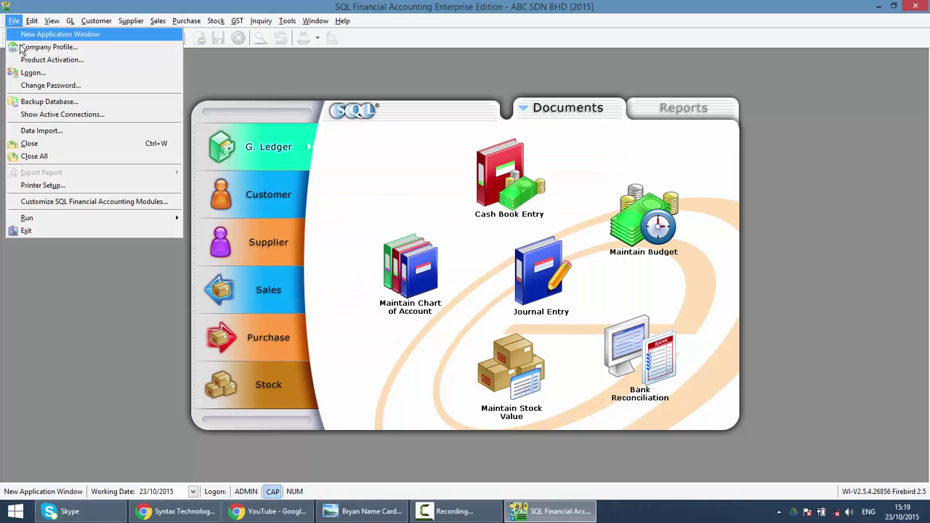
pyautogui.click(44, 47)
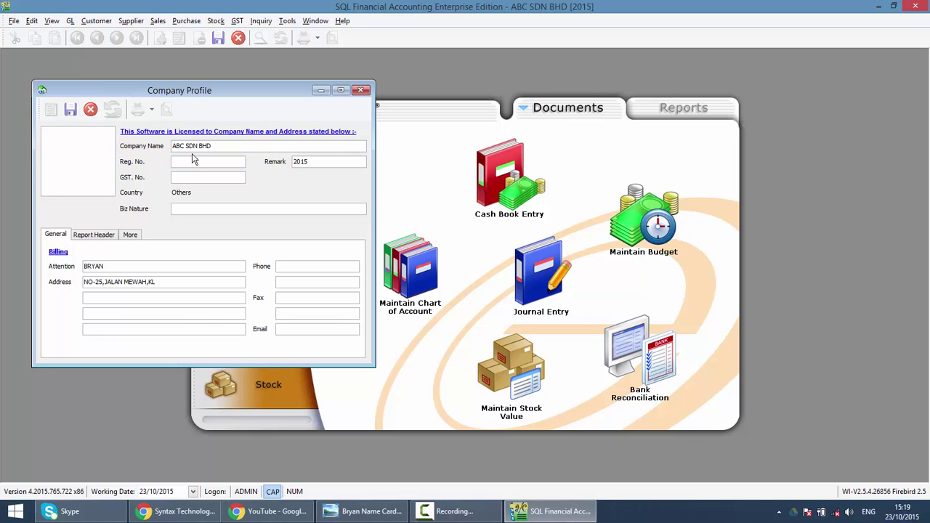
pyautogui.click(362, 90)
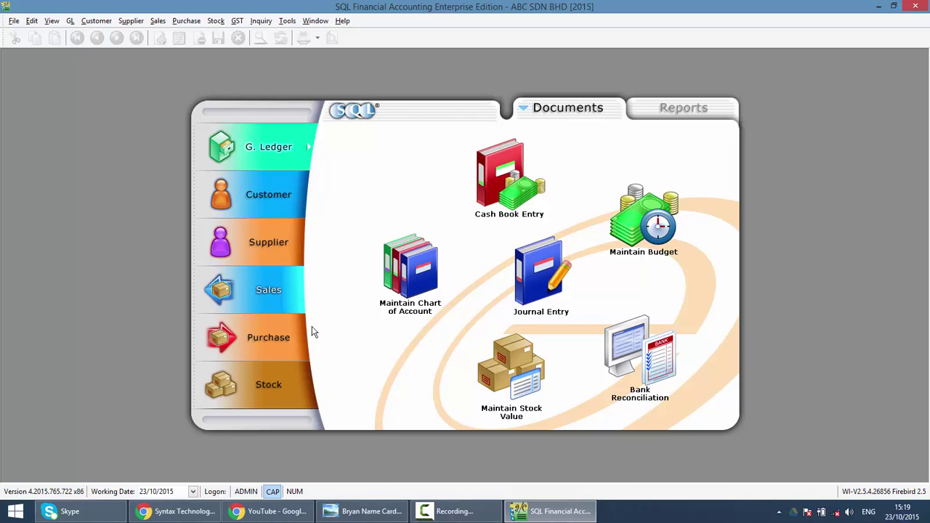
# Browse the company's Facebook page and YouTube video page in Chrome, then bring up the business card image.
pyautogui.click(207, 516)
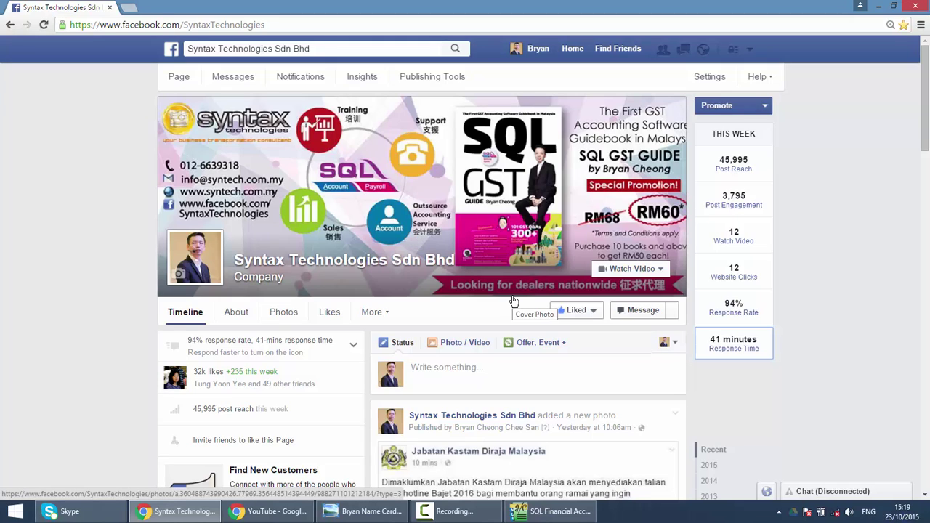
pyautogui.scroll(-5, 513, 301)
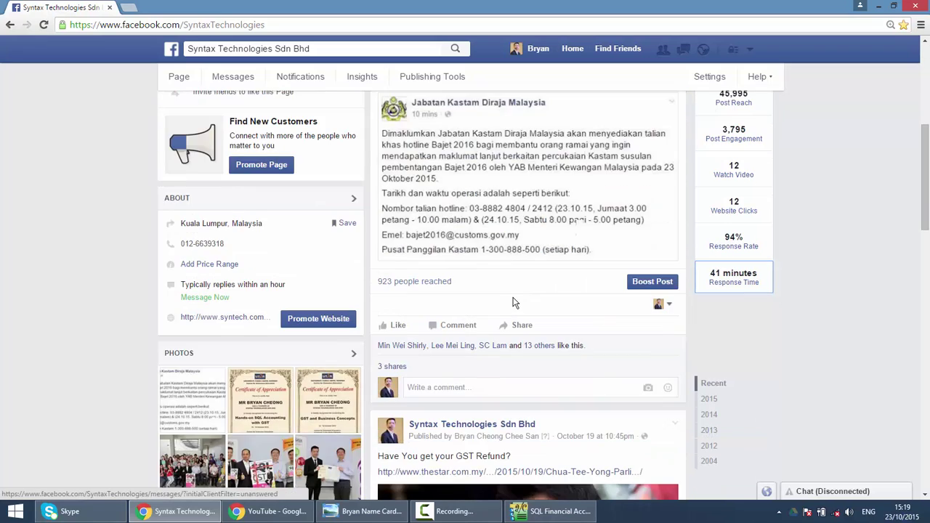
pyautogui.scroll(-4, 513, 301)
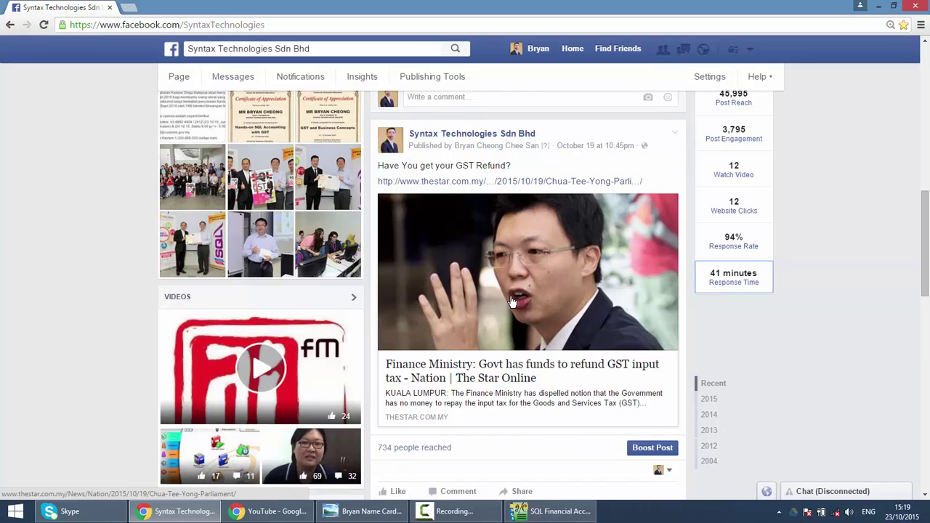
pyautogui.moveTo(268, 511)
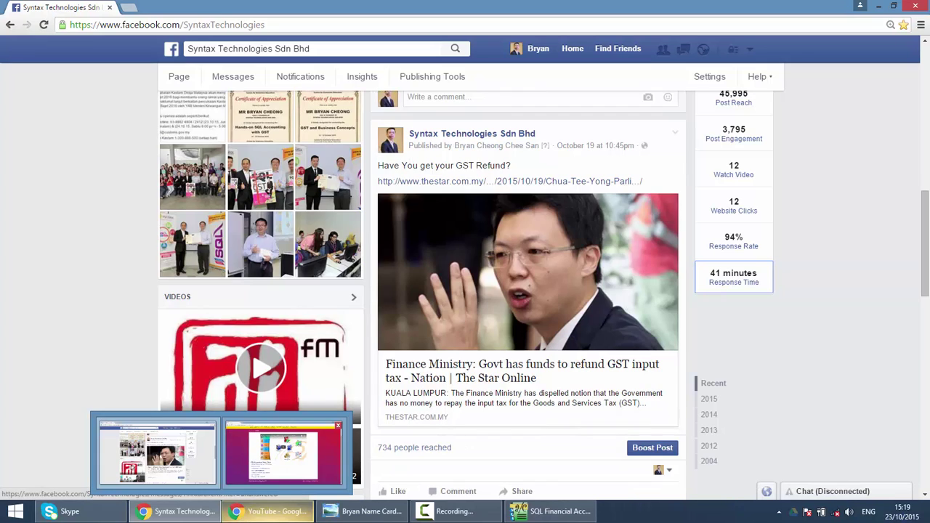
pyautogui.click(283, 454)
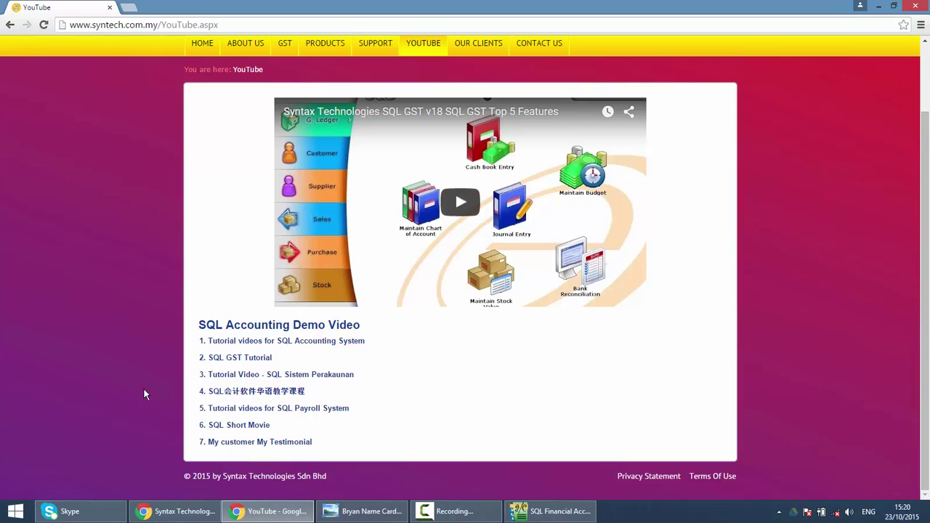
pyautogui.click(356, 512)
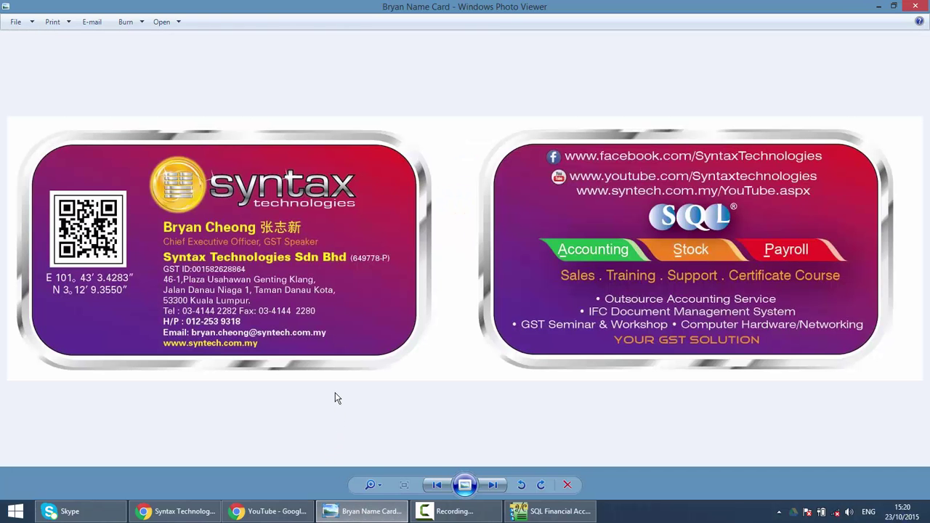